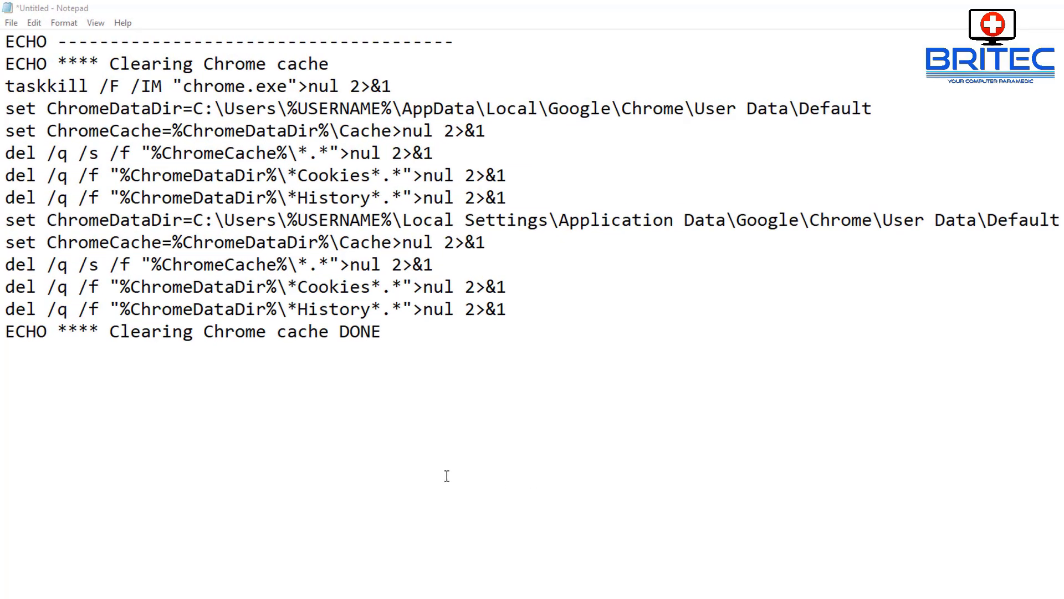
Use Save As with type All Files (*.*) to save the Notepad script as clean-chrome-cache.bat
{"action": "left_click", "coordinate": [12, 23]}
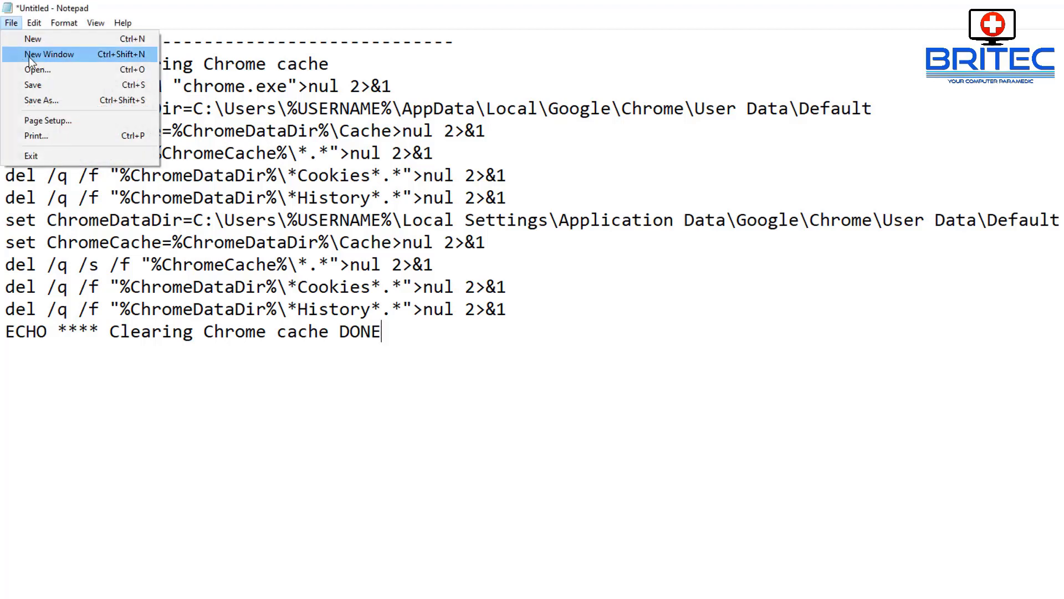
{"action": "left_click", "coordinate": [46, 100]}
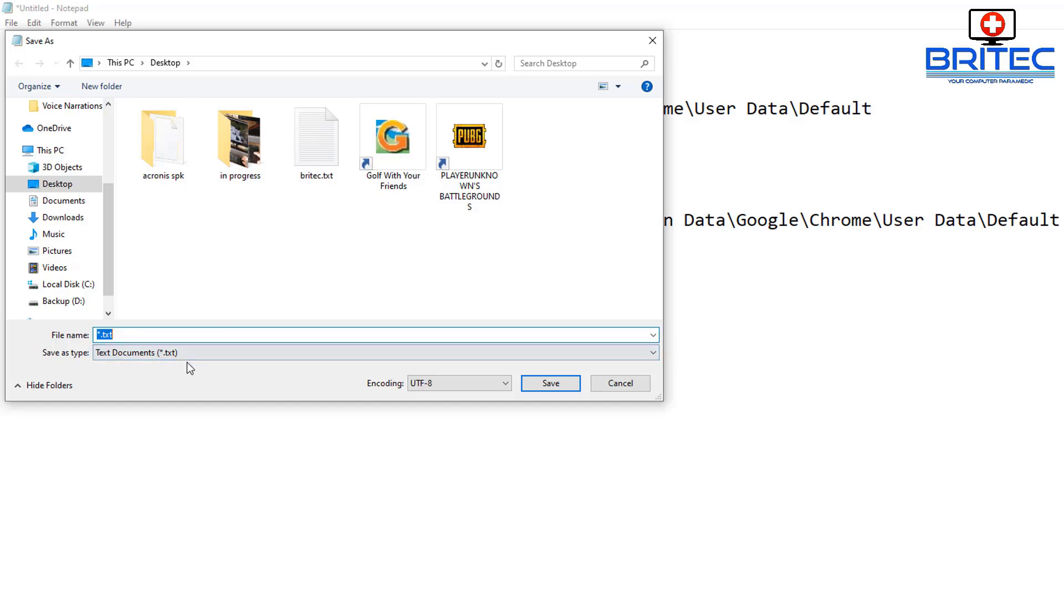
{"action": "type", "text": "clean-chrome-cache"}
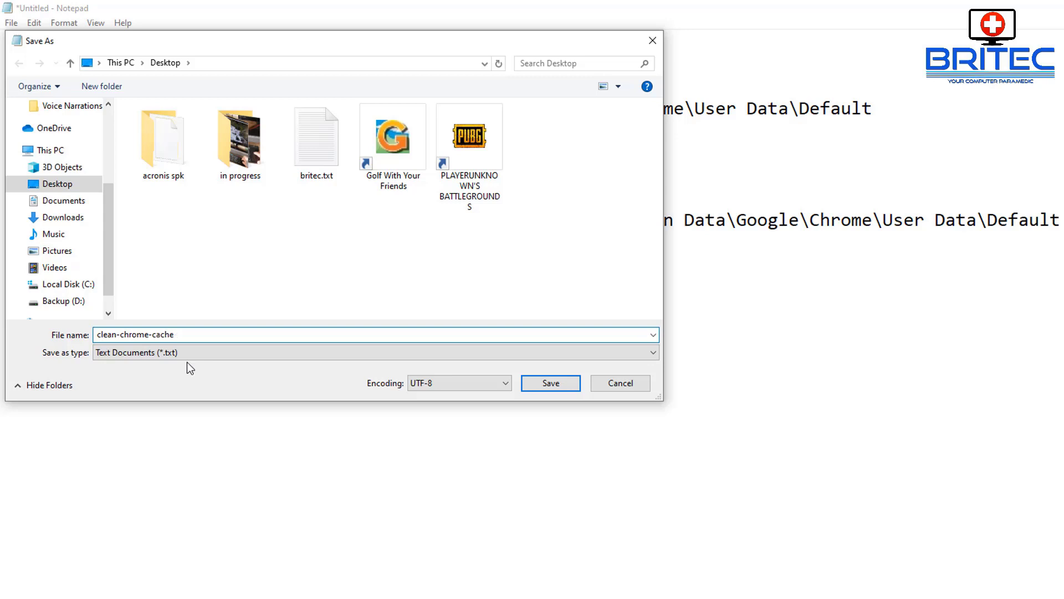
{"action": "left_click", "coordinate": [170, 357]}
{"action": "left_click", "coordinate": [145, 374]}
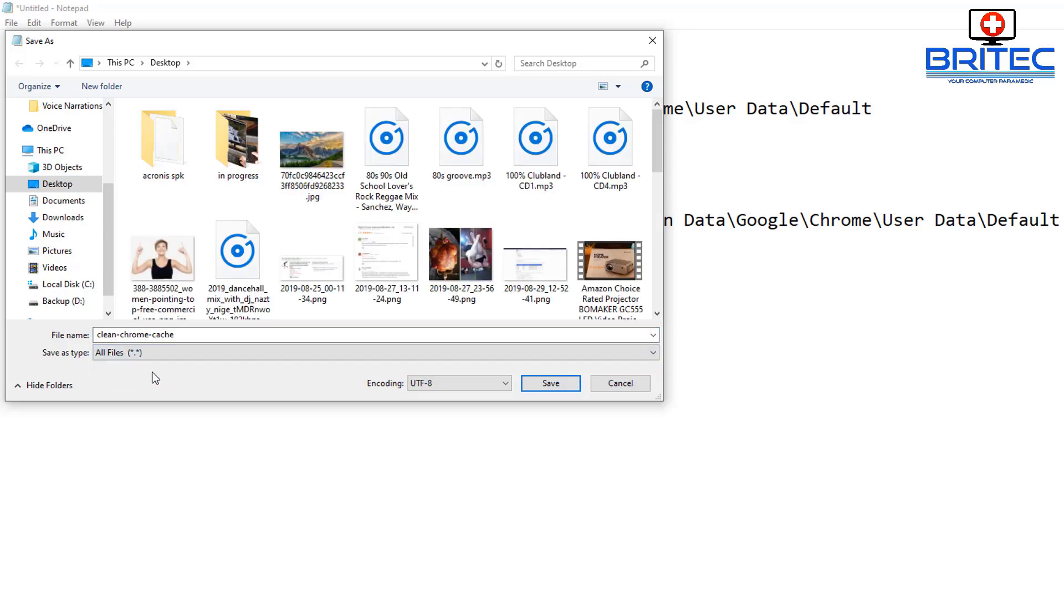
{"action": "left_click", "coordinate": [198, 337]}
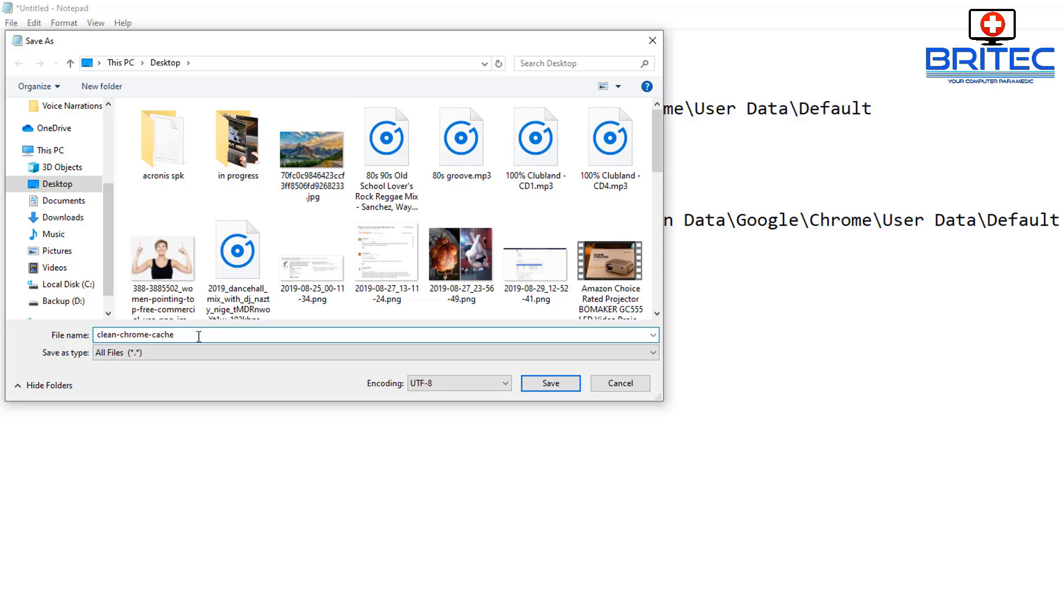
{"action": "type", "text": ".bat"}
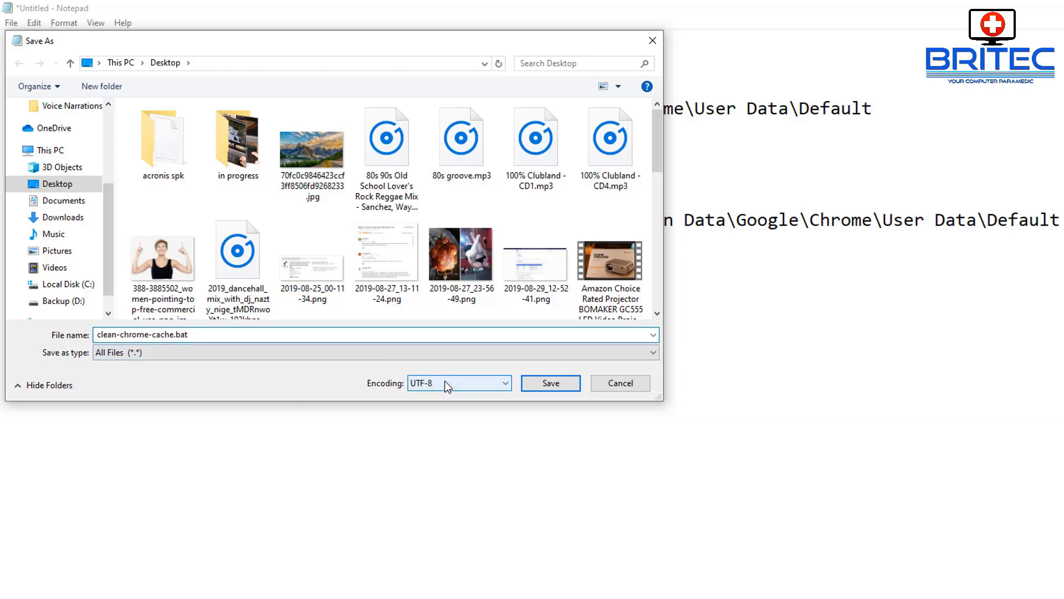
{"action": "left_click", "coordinate": [550, 384]}
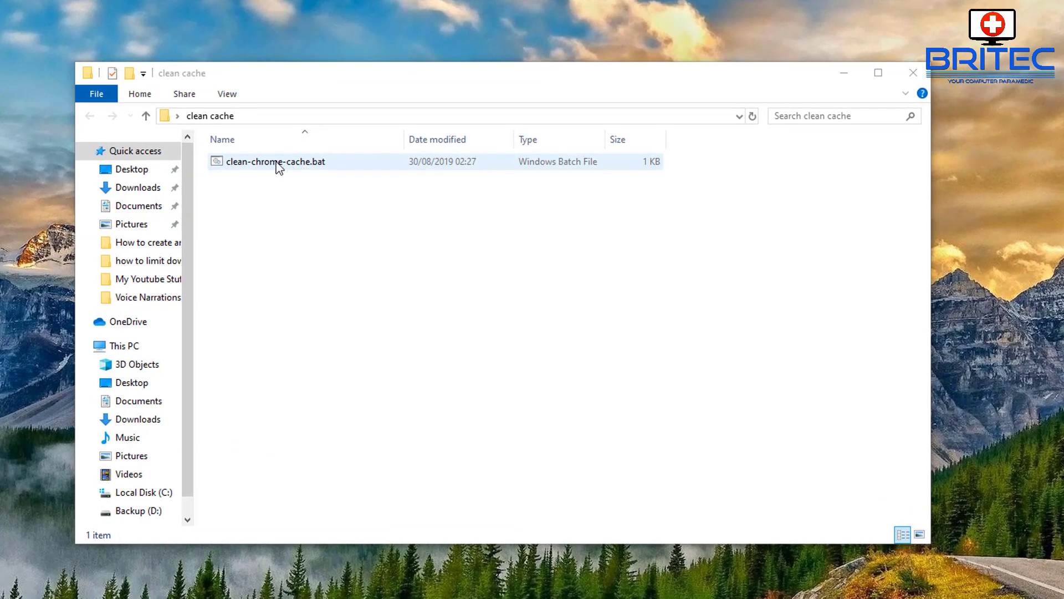
Open clean-chrome-cache.bat in Notepad via Edit, scroll through the script, then close Notepad
{"action": "right_click", "coordinate": [273, 161]}
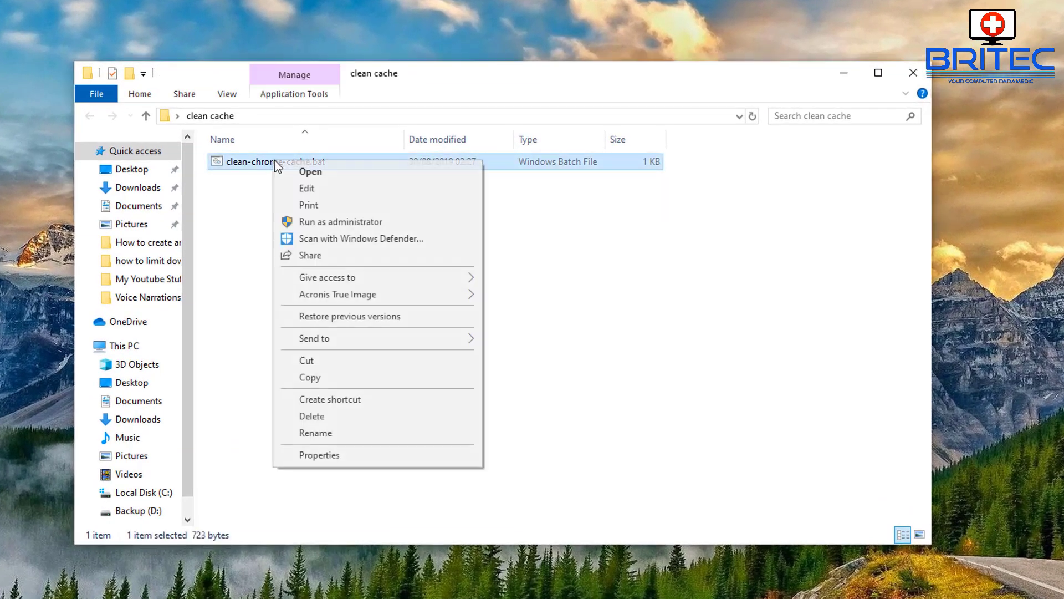
{"action": "left_click", "coordinate": [309, 190]}
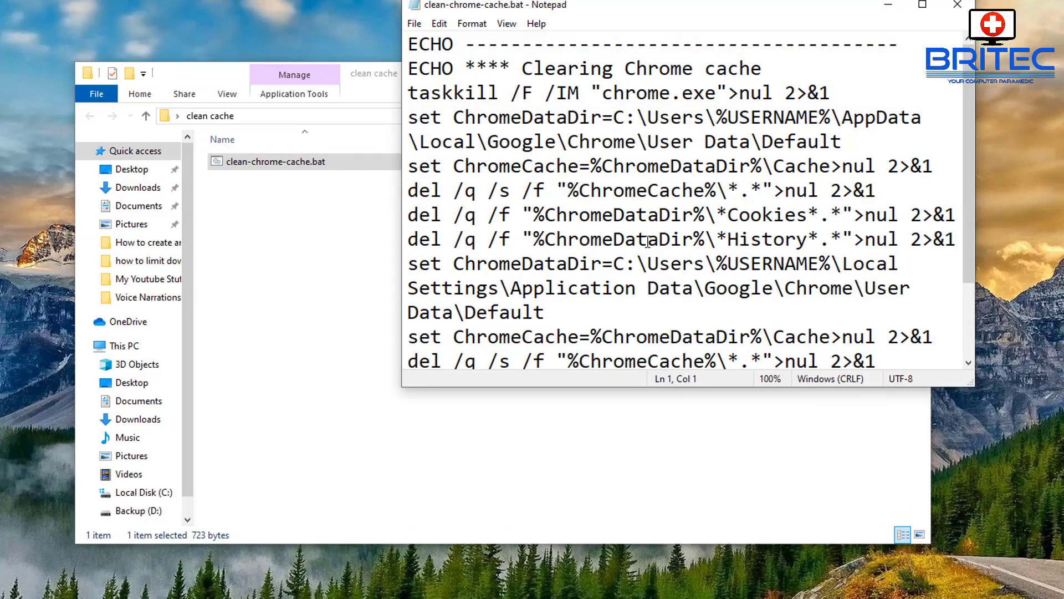
{"action": "scroll", "coordinate": [648, 243], "scroll_direction": "down", "scroll_amount": 2}
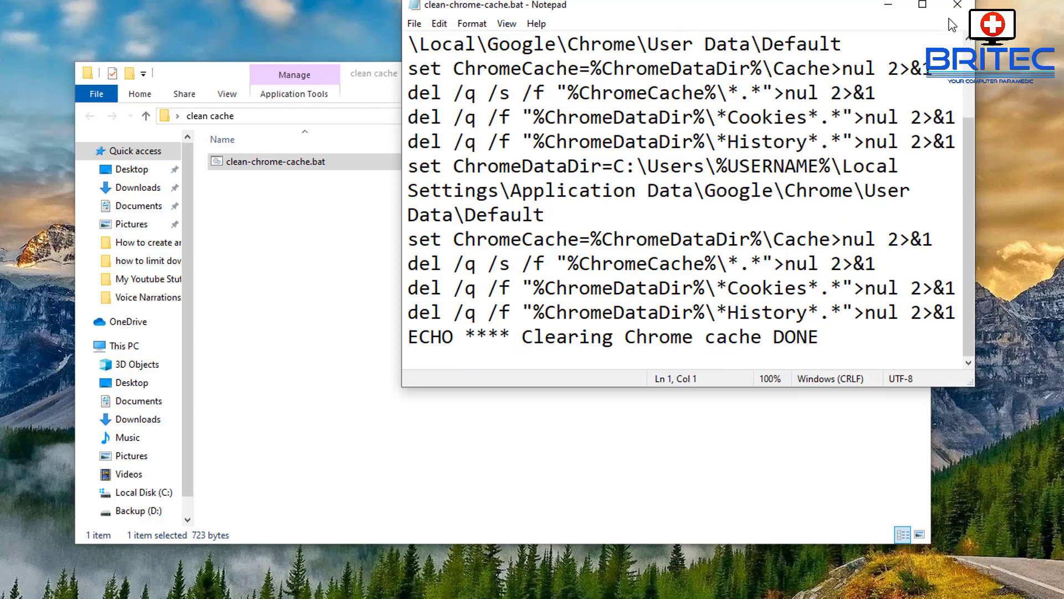
{"action": "left_click", "coordinate": [958, 6]}
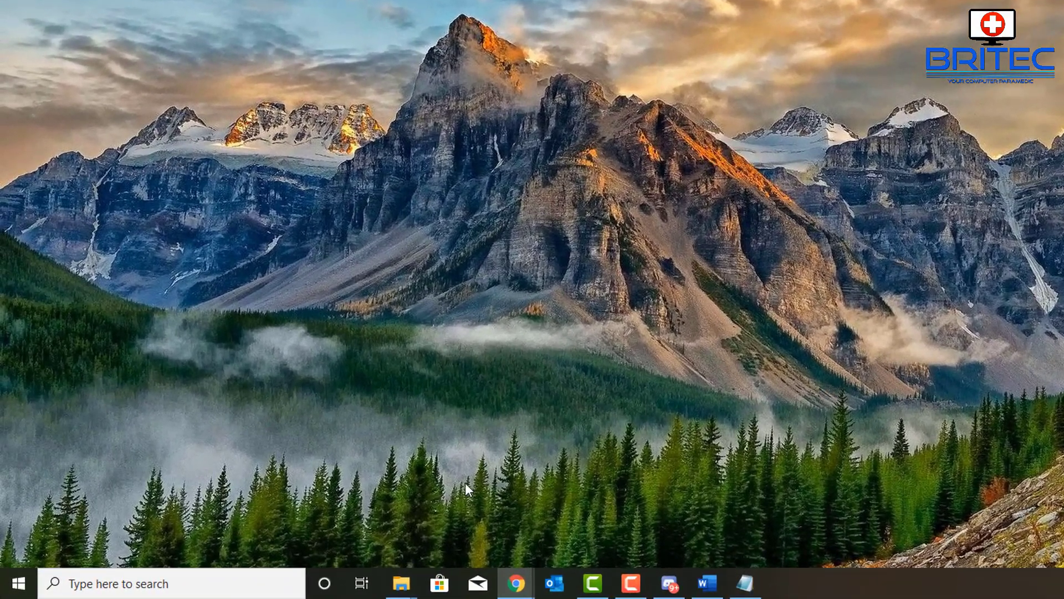
Search Windows for gpedit and launch Edit group policy
{"action": "left_click", "coordinate": [164, 583]}
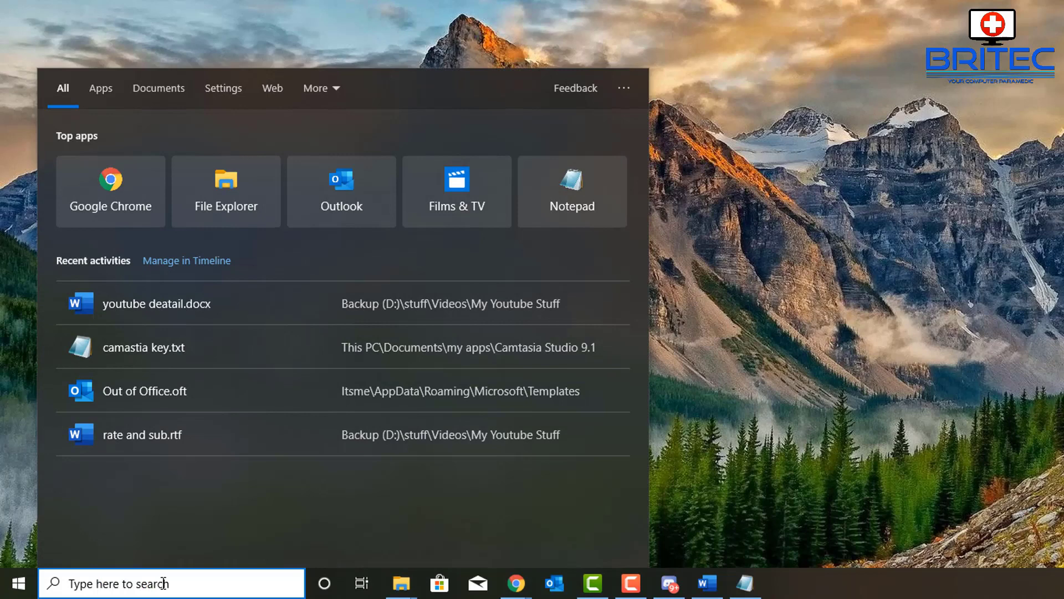
{"action": "type", "text": "gpedit"}
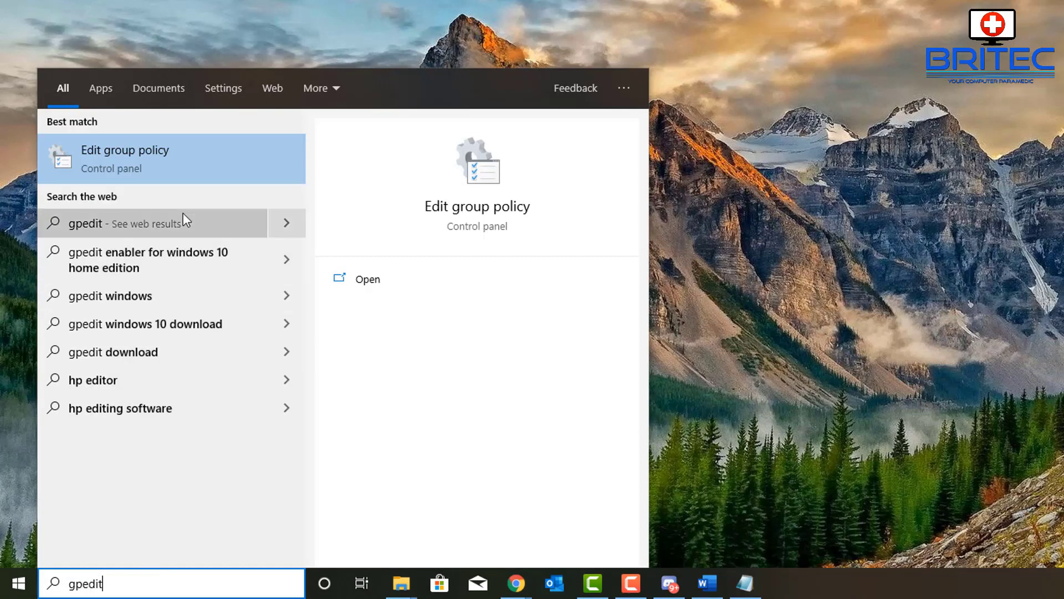
{"action": "left_click", "coordinate": [181, 169]}
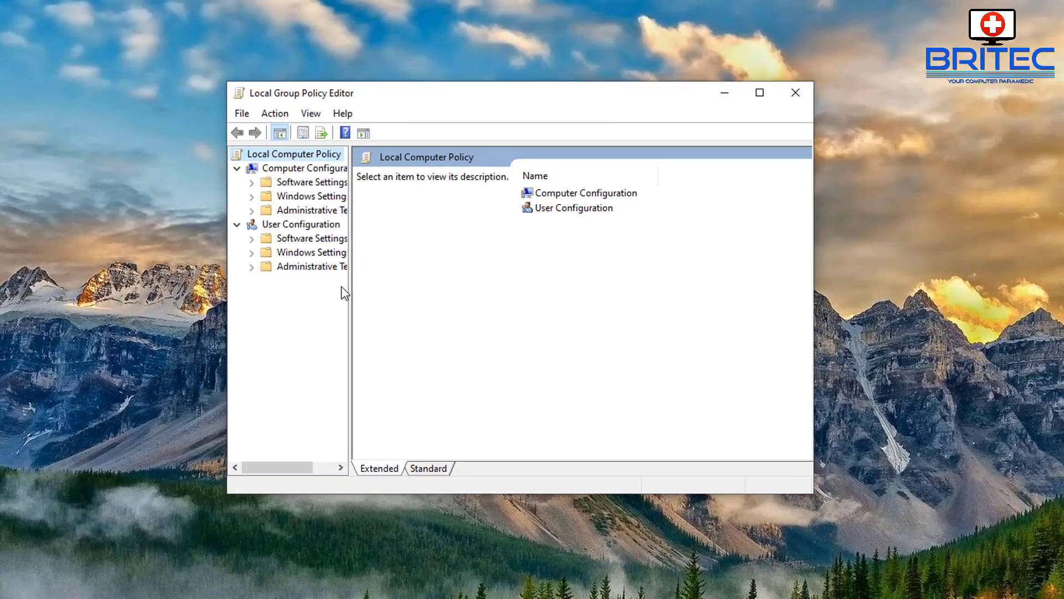
Widen the editor's tree pane, enlarge the window and move it up and left
{"action": "left_click_drag", "start_coordinate": [347, 286], "coordinate": [425, 289]}
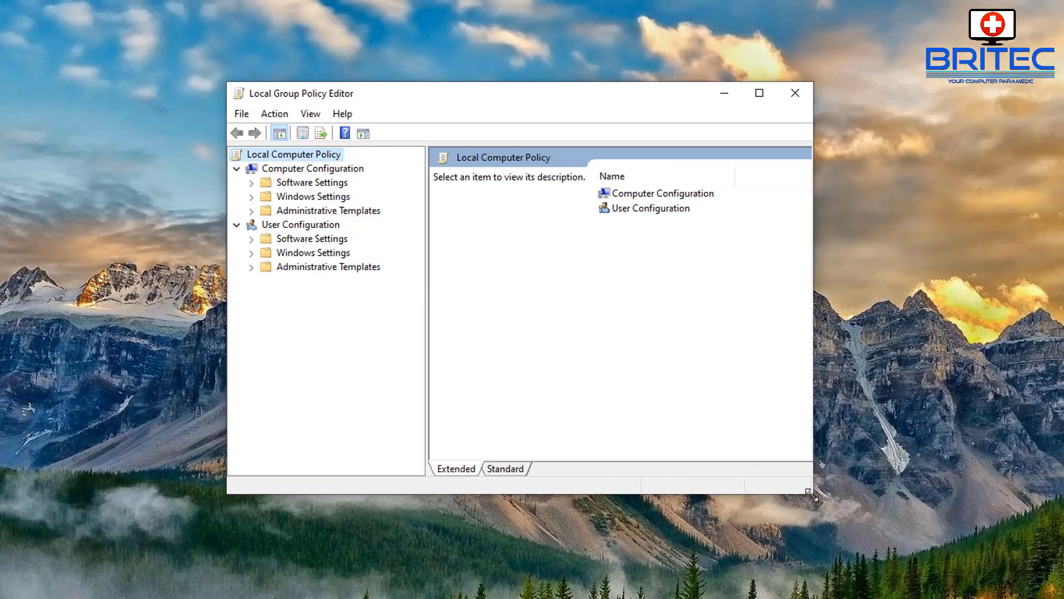
{"action": "left_click_drag", "start_coordinate": [813, 498], "coordinate": [1059, 595]}
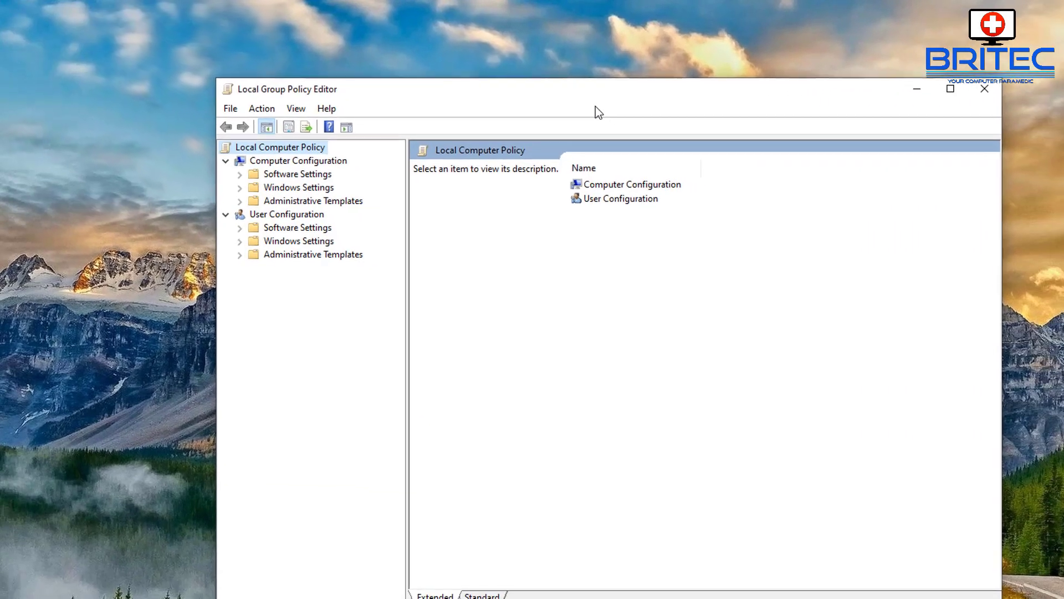
{"action": "left_click_drag", "start_coordinate": [595, 100], "coordinate": [503, 49]}
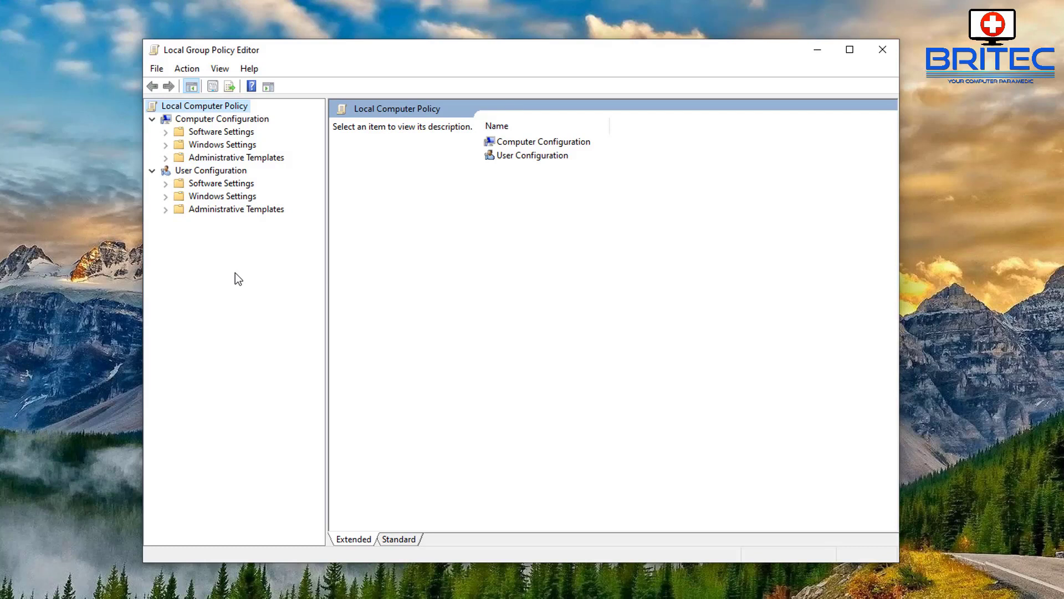
Expand Computer Configuration > Windows Settings > Scripts (Startup/Shutdown) and open Startup's properties
{"action": "left_click", "coordinate": [223, 120]}
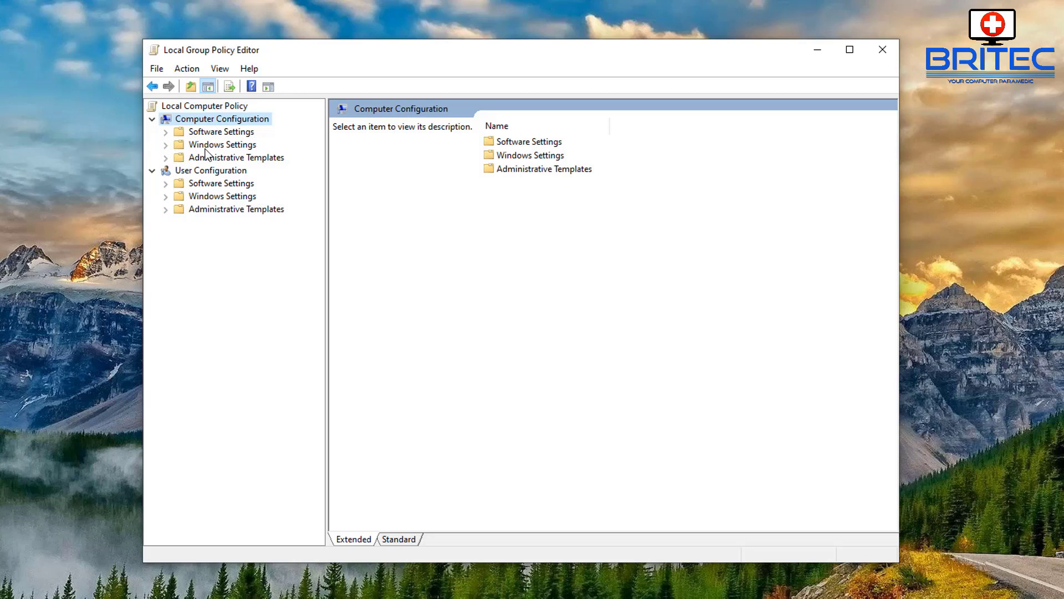
{"action": "left_click", "coordinate": [166, 146]}
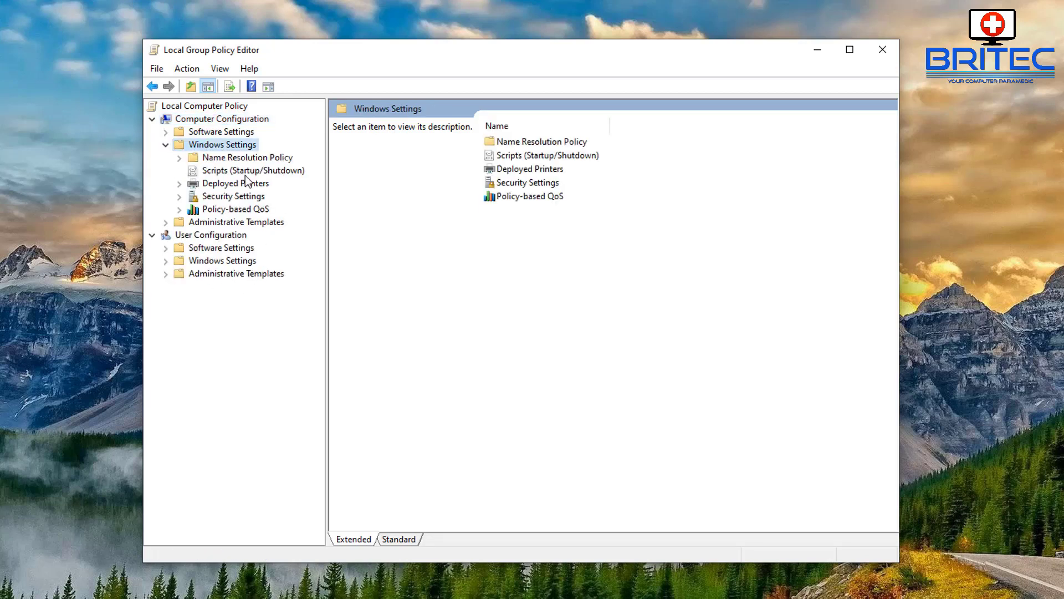
{"action": "left_click", "coordinate": [217, 173]}
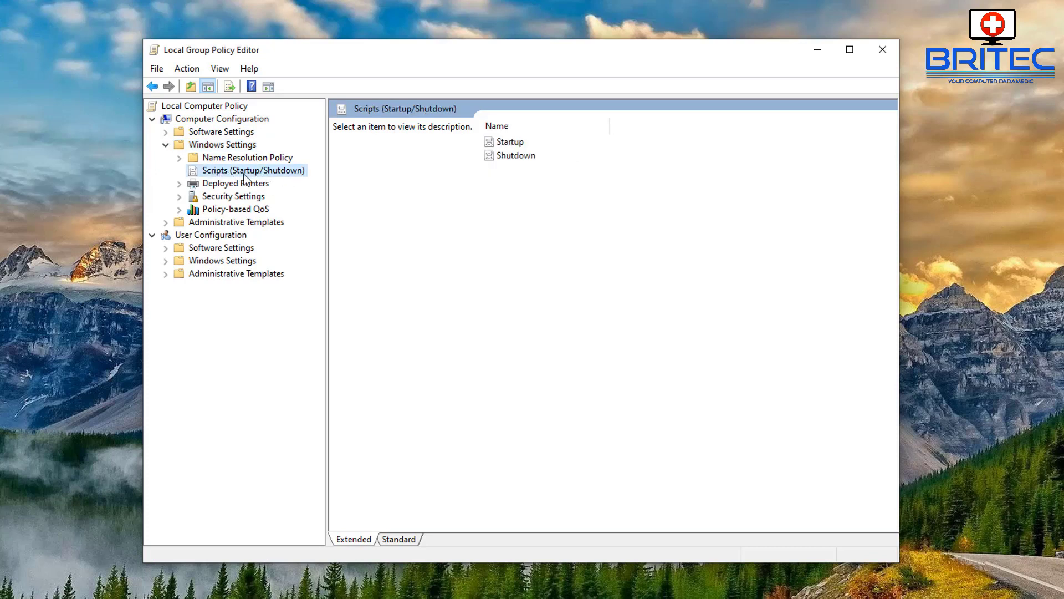
{"action": "left_click", "coordinate": [512, 143]}
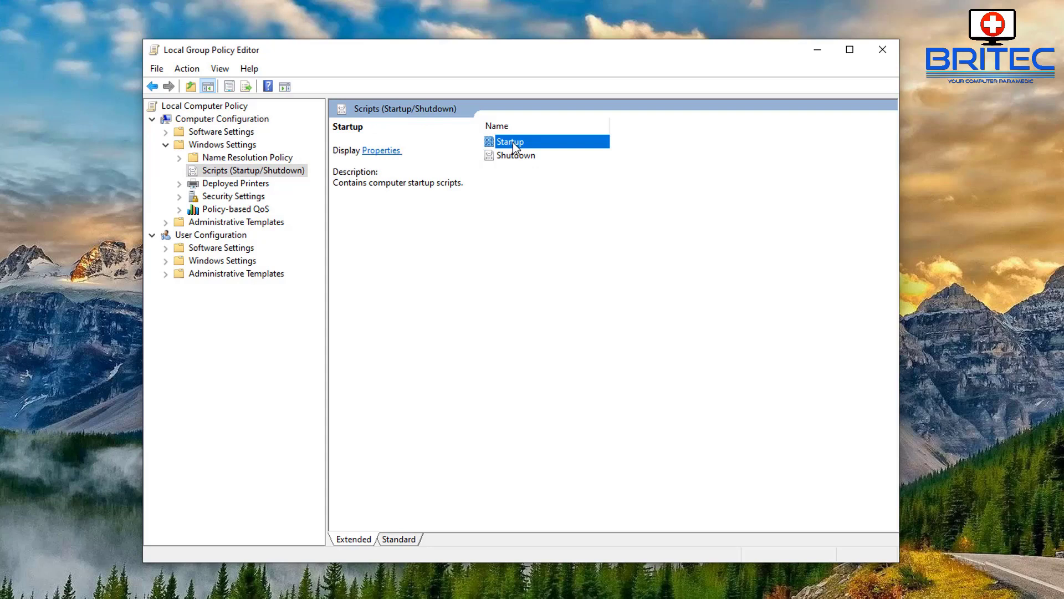
{"action": "double_click", "coordinate": [513, 141]}
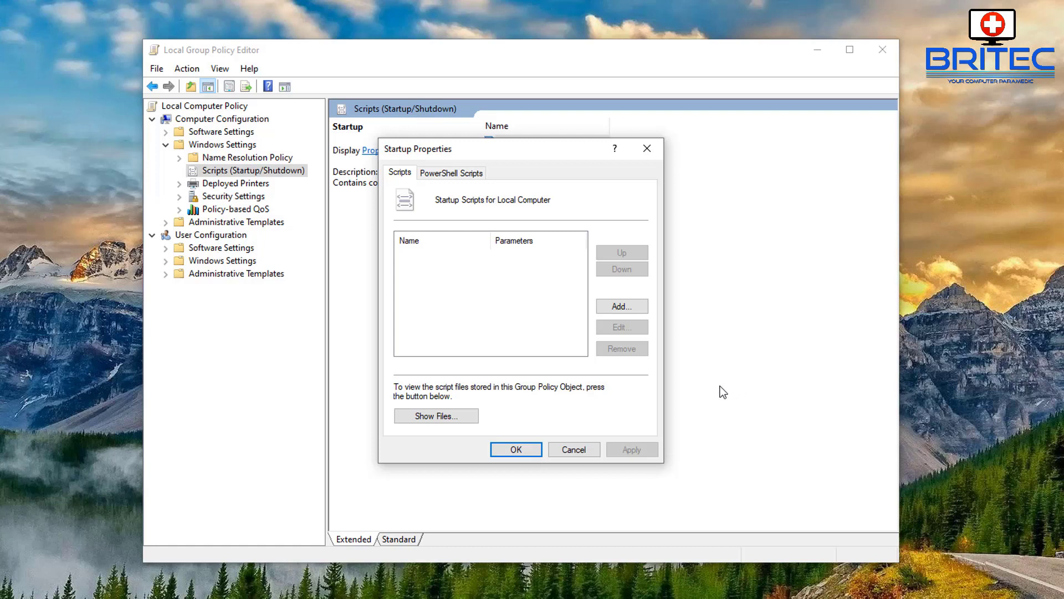
Open the Startup scripts folder and arrange it alongside the clean cache folder window
{"action": "left_click", "coordinate": [438, 416]}
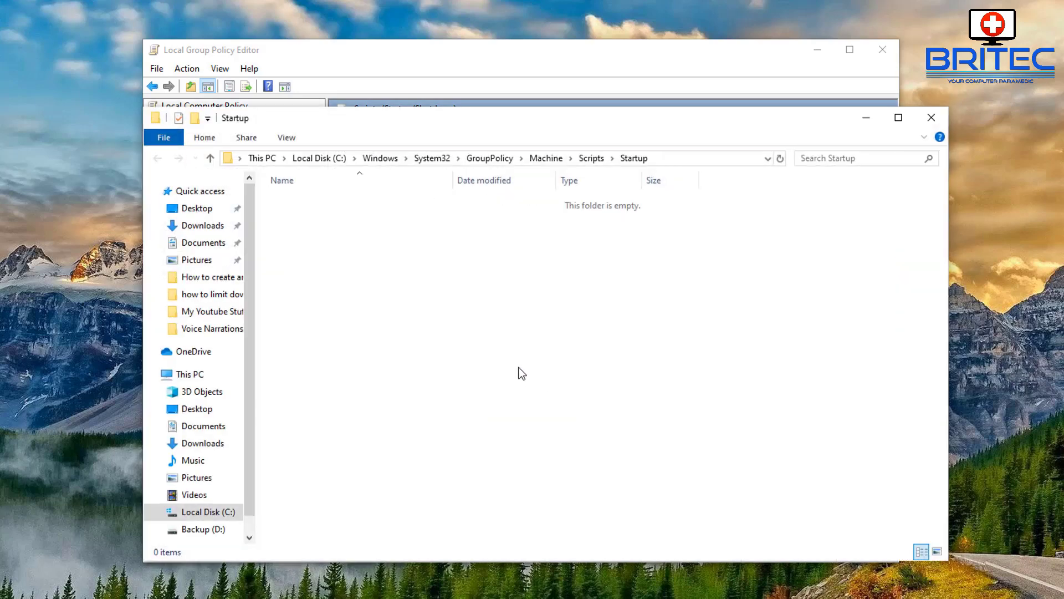
{"action": "left_click_drag", "start_coordinate": [513, 125], "coordinate": [487, 91]}
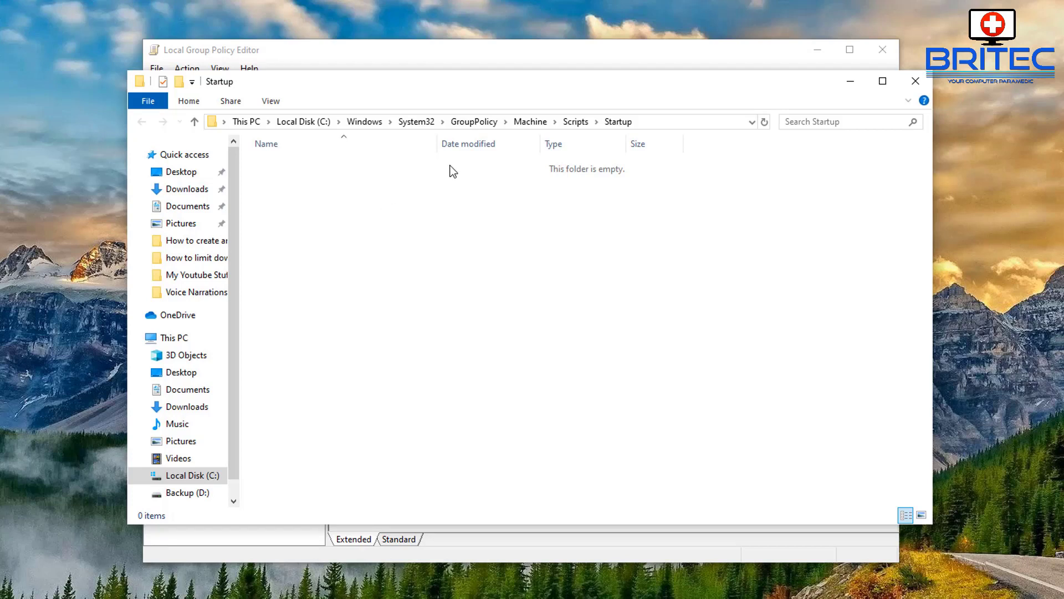
{"action": "left_click_drag", "start_coordinate": [508, 85], "coordinate": [493, 88]}
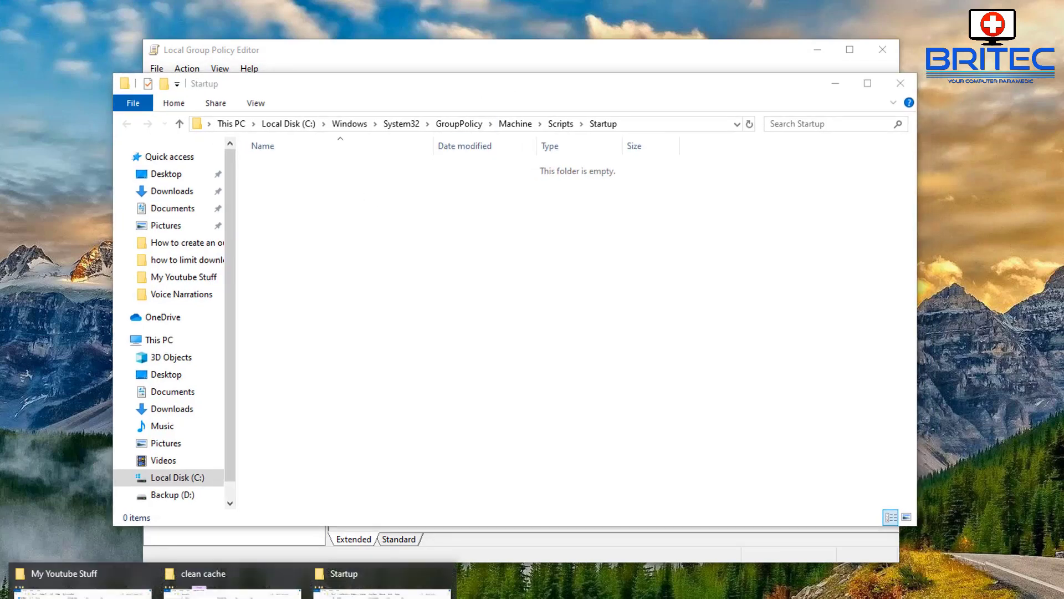
{"action": "mouse_move", "coordinate": [383, 585]}
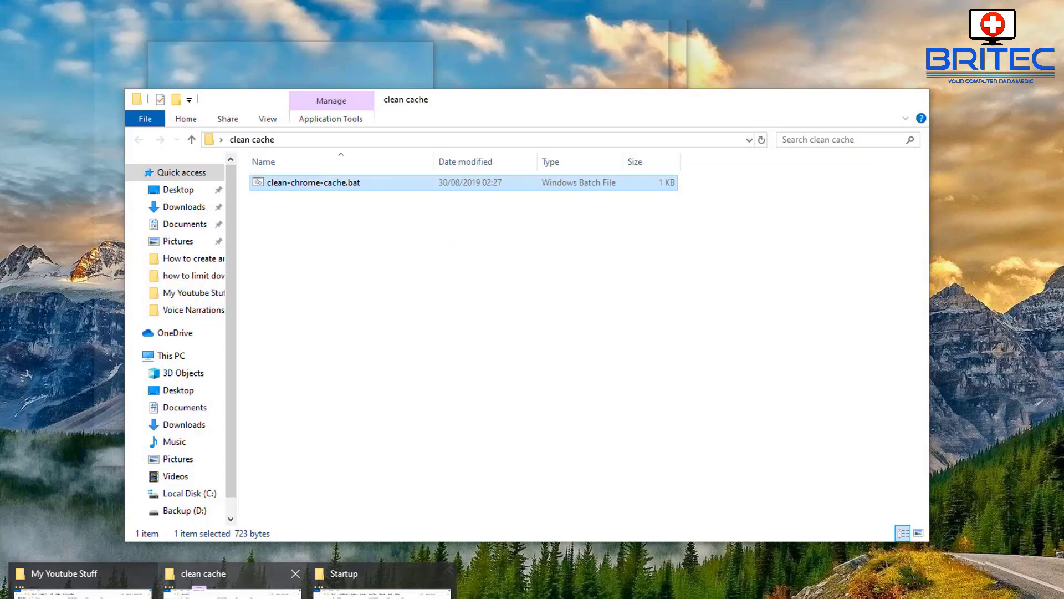
{"action": "left_click", "coordinate": [233, 585]}
{"action": "left_click_drag", "start_coordinate": [440, 118], "coordinate": [437, 274]}
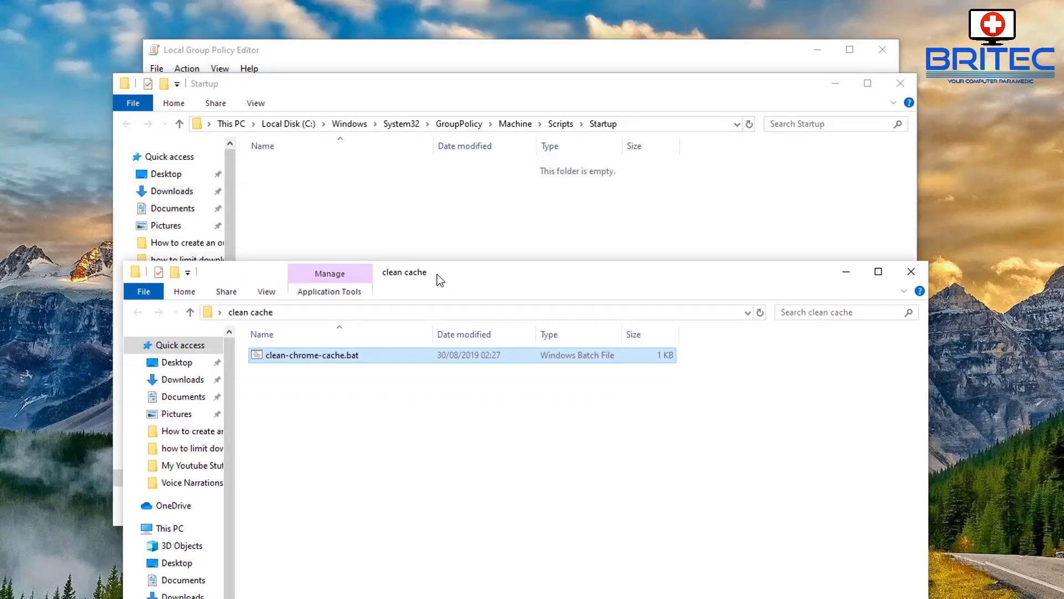
{"action": "left_click_drag", "start_coordinate": [294, 359], "coordinate": [287, 356]}
Copy clean-chrome-cache.bat and paste it into the Startup folder, granting administrator permission
{"action": "right_click", "coordinate": [287, 355]}
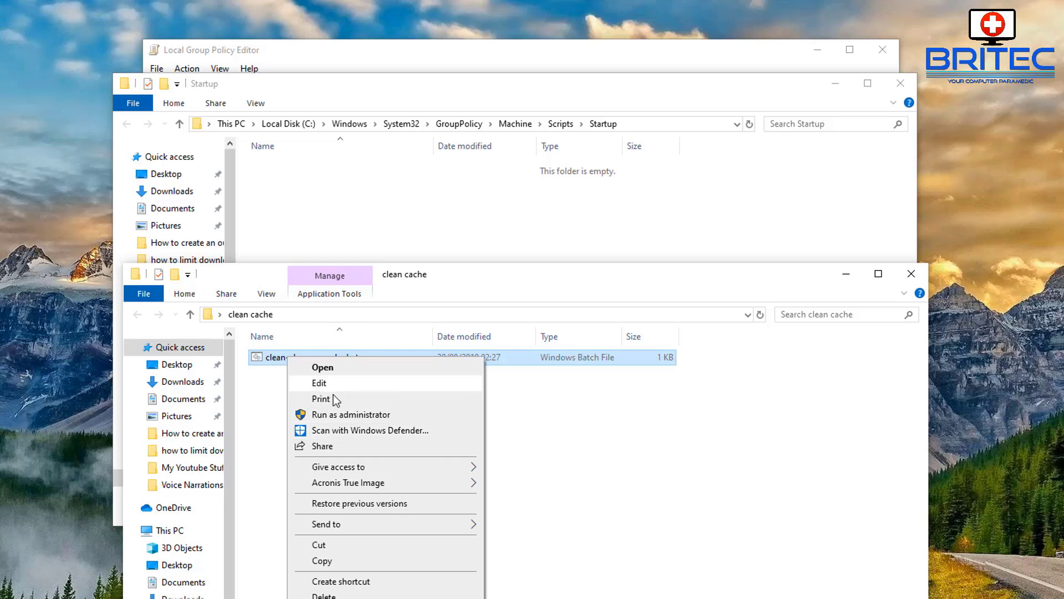
{"action": "left_click", "coordinate": [326, 560]}
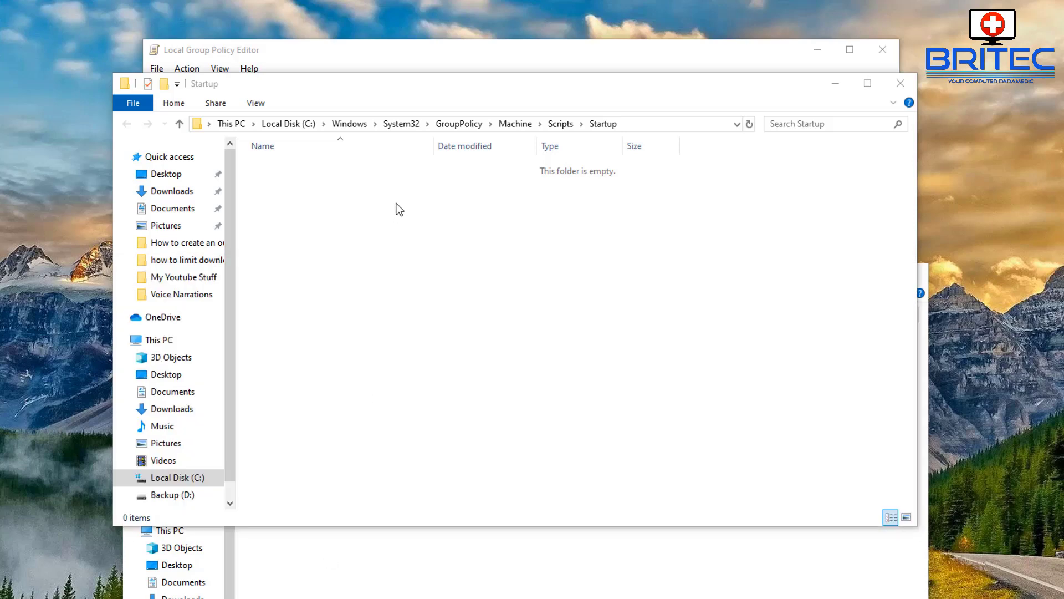
{"action": "right_click", "coordinate": [396, 204]}
{"action": "left_click", "coordinate": [433, 304]}
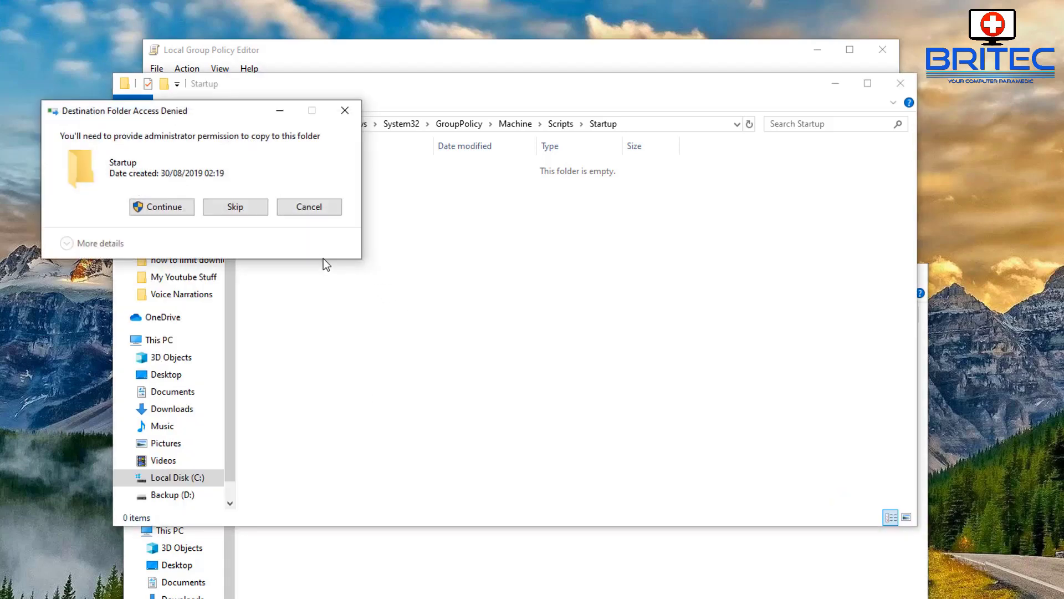
{"action": "left_click", "coordinate": [171, 214]}
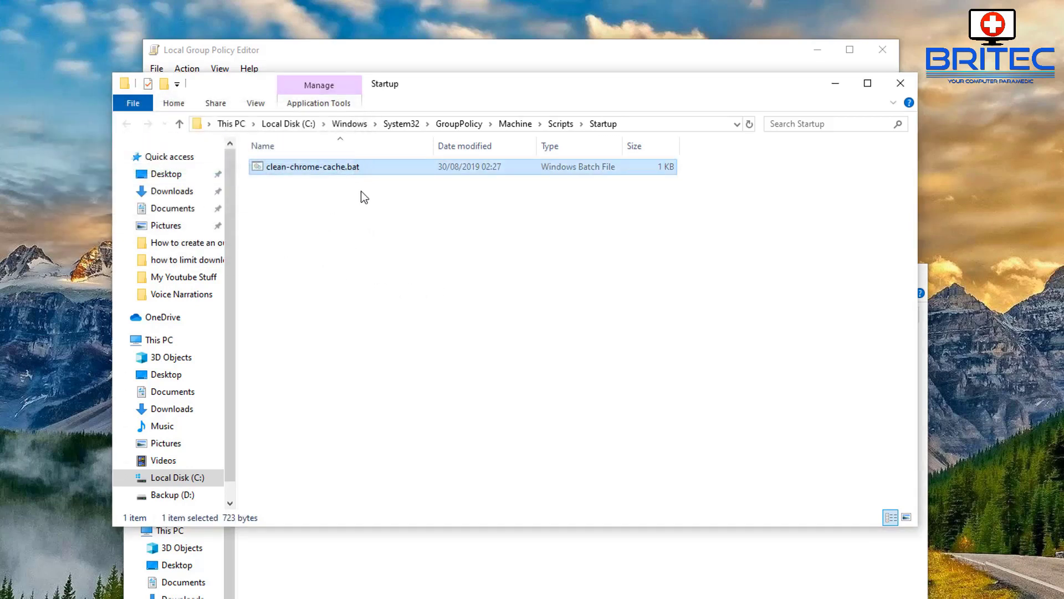
Minimize the clean cache folder window and close the Startup folder window
{"action": "left_click", "coordinate": [371, 541]}
{"action": "left_click", "coordinate": [846, 274]}
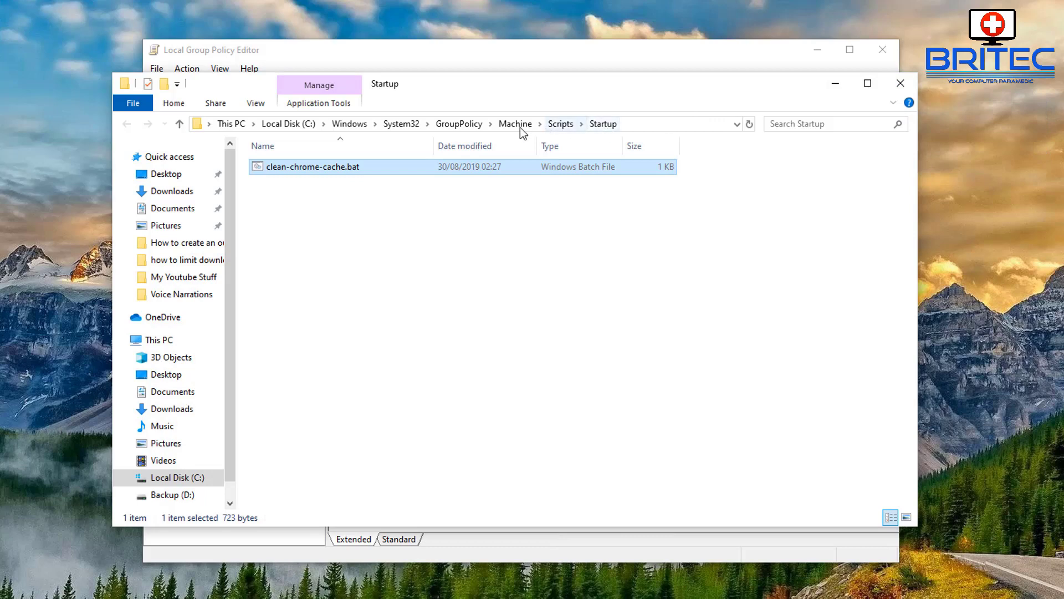
{"action": "left_click", "coordinate": [898, 88]}
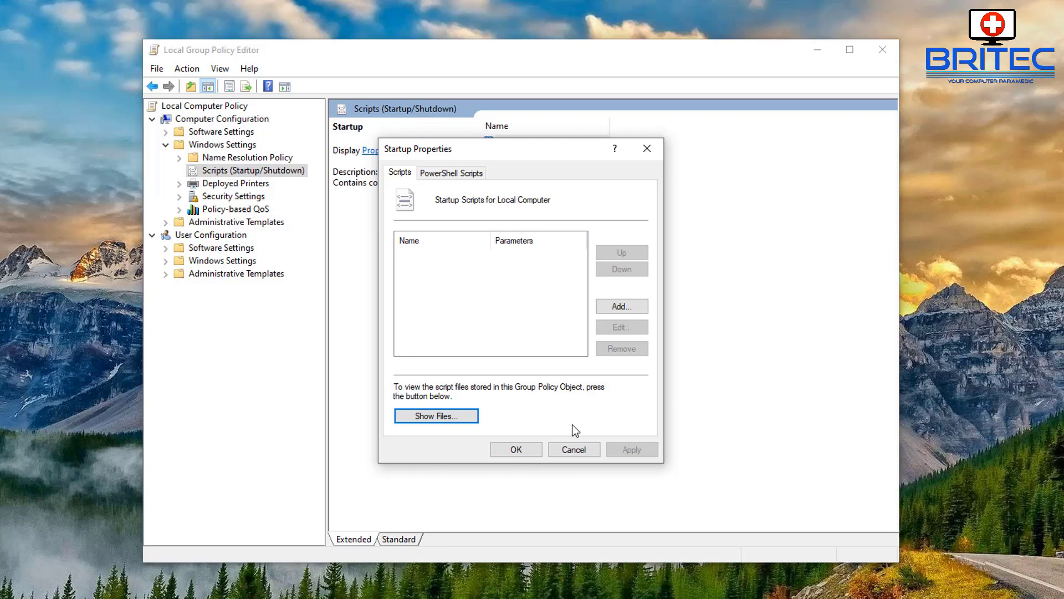
Add a new startup script and browse to select clean-chrome-cache.bat as its name
{"action": "left_click", "coordinate": [625, 307]}
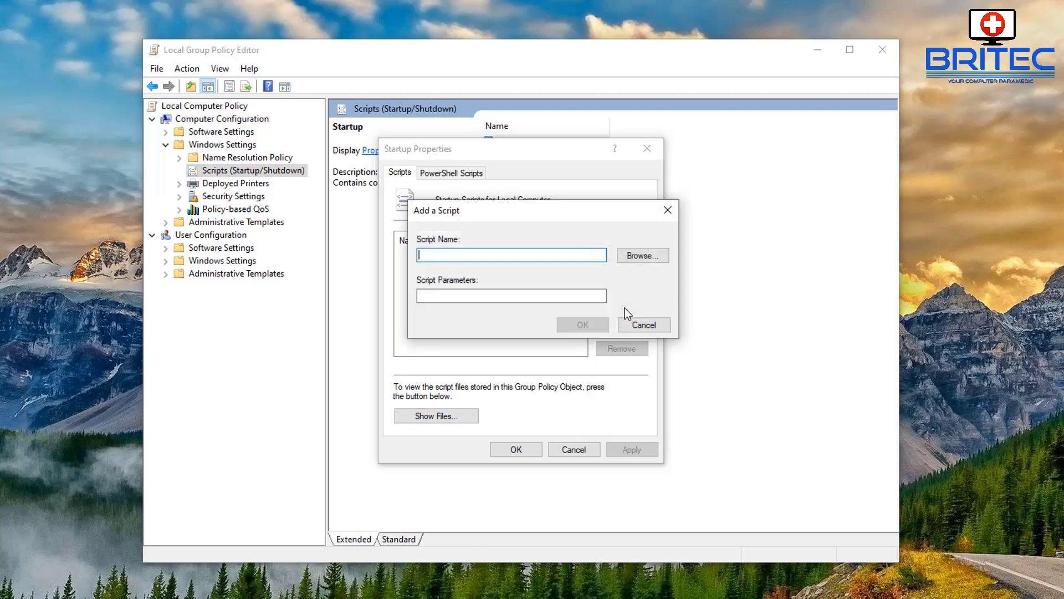
{"action": "left_click_drag", "start_coordinate": [592, 211], "coordinate": [569, 279]}
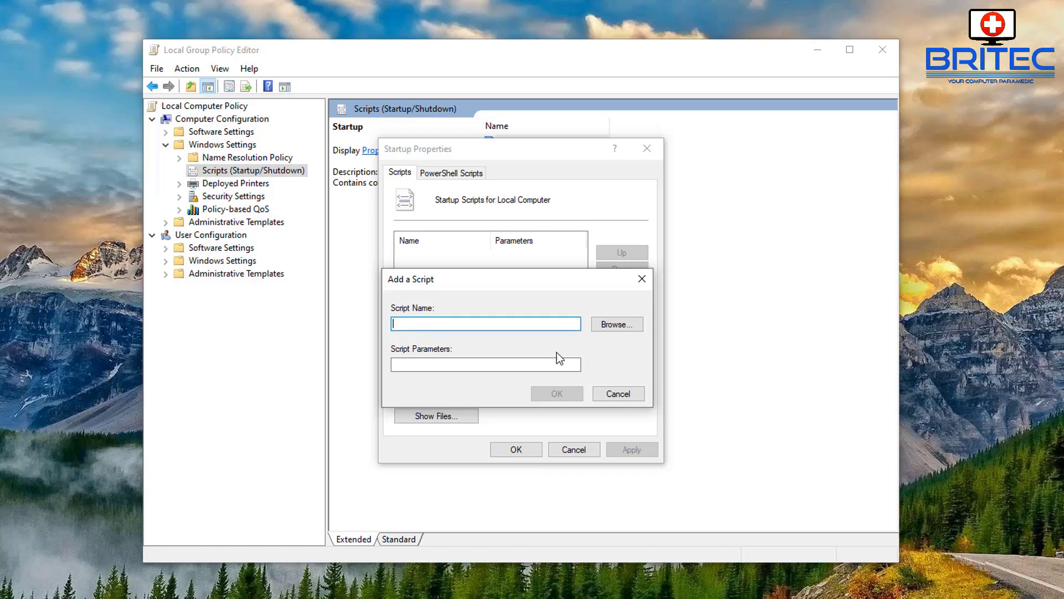
{"action": "left_click", "coordinate": [610, 327]}
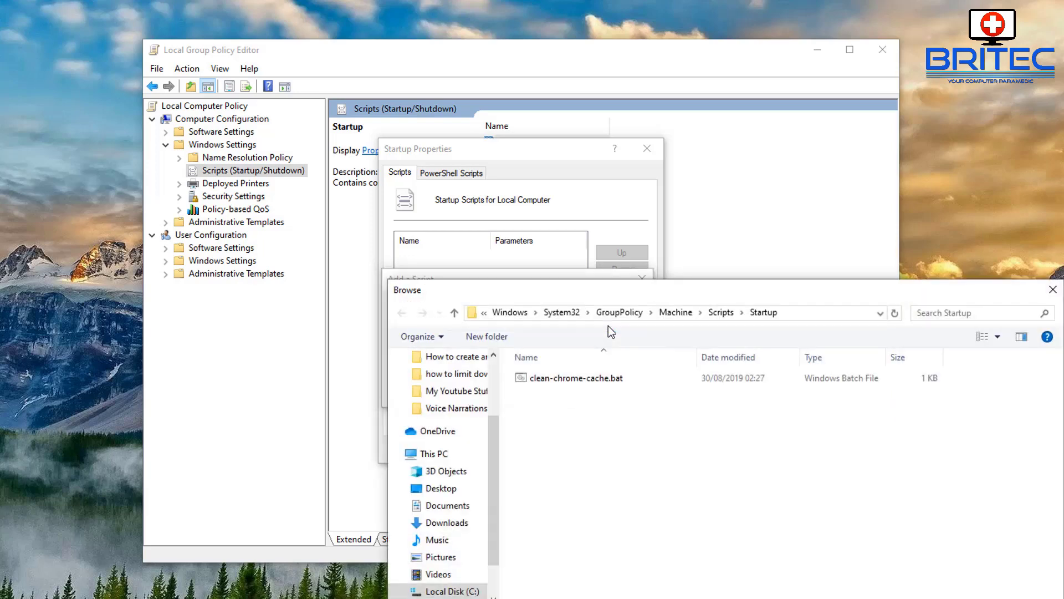
{"action": "left_click_drag", "start_coordinate": [582, 267], "coordinate": [480, 170]}
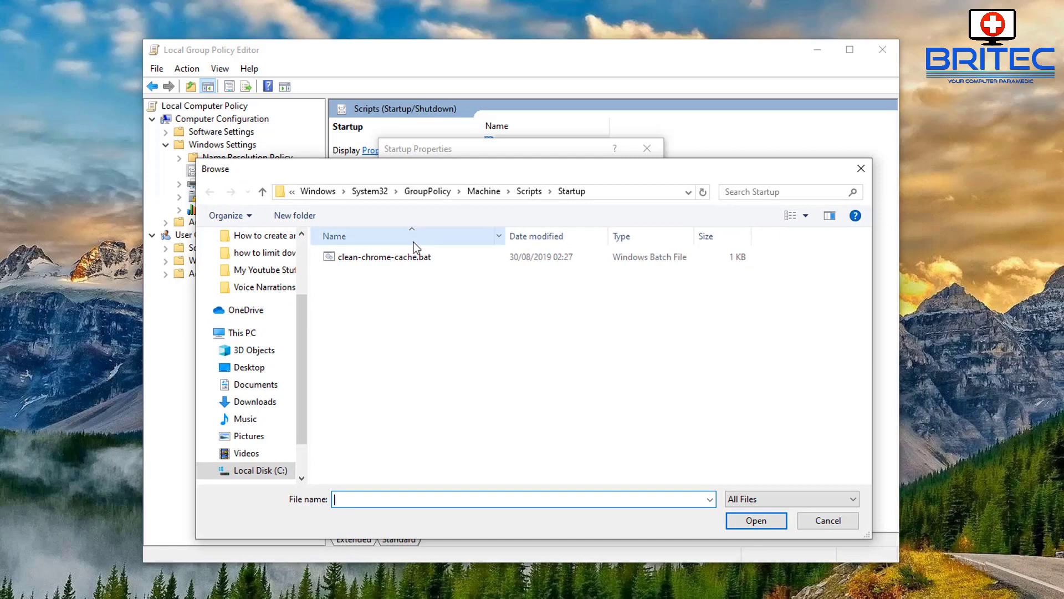
{"action": "left_click", "coordinate": [388, 258]}
{"action": "left_click", "coordinate": [756, 520]}
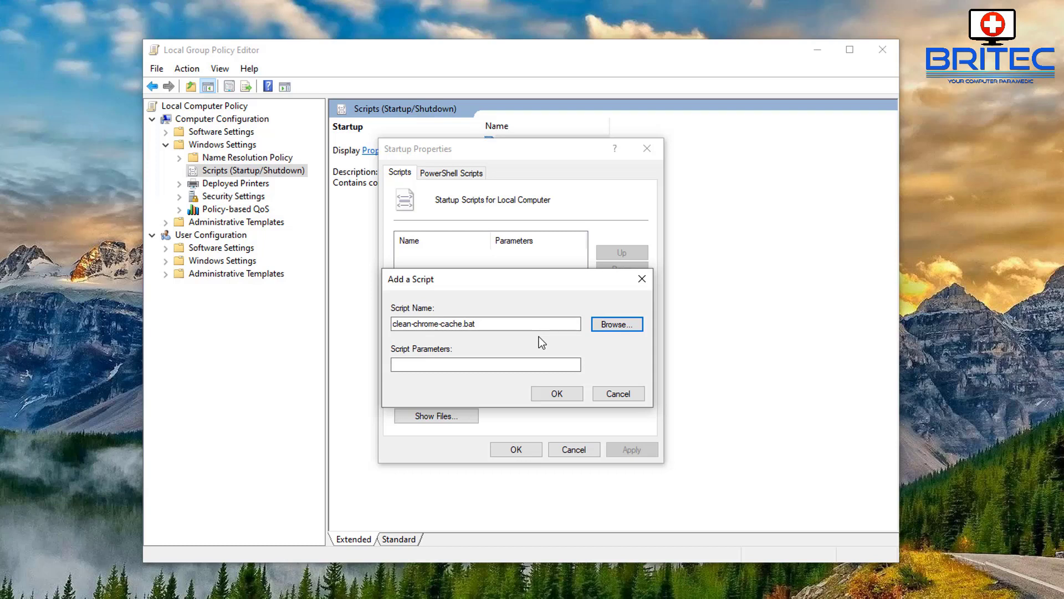
Confirm and apply clean-chrome-cache.bat as a startup script, then reopen Startup to verify it's listed
{"action": "left_click", "coordinate": [559, 394]}
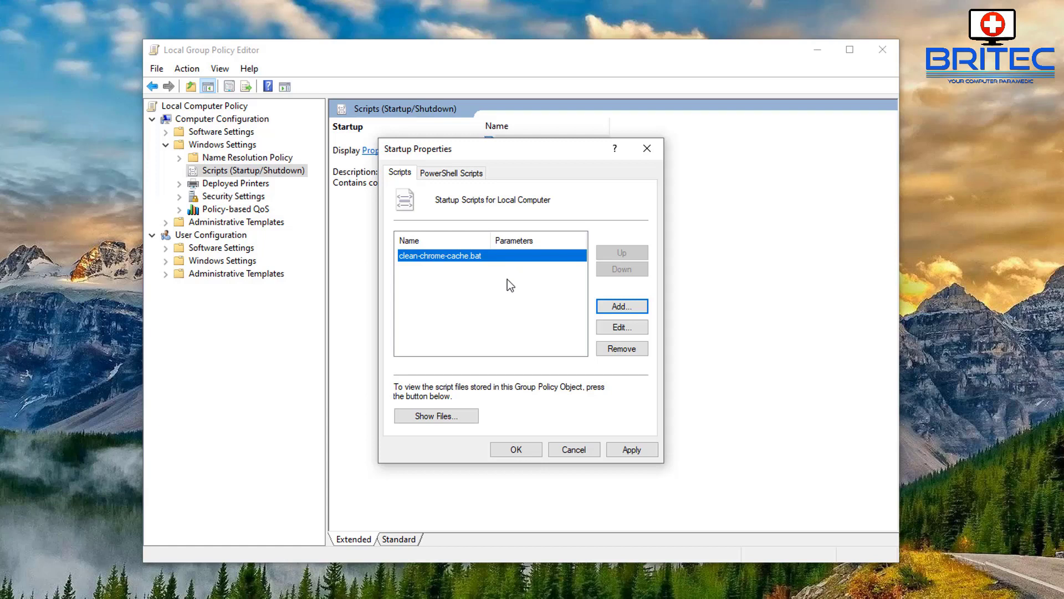
{"action": "left_click", "coordinate": [637, 452]}
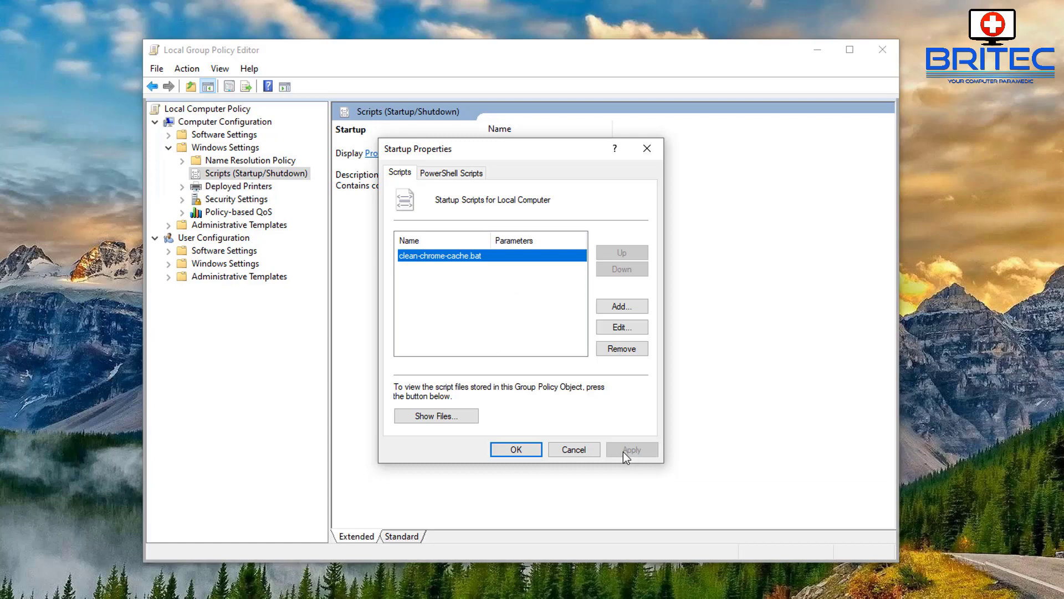
{"action": "left_click", "coordinate": [516, 450]}
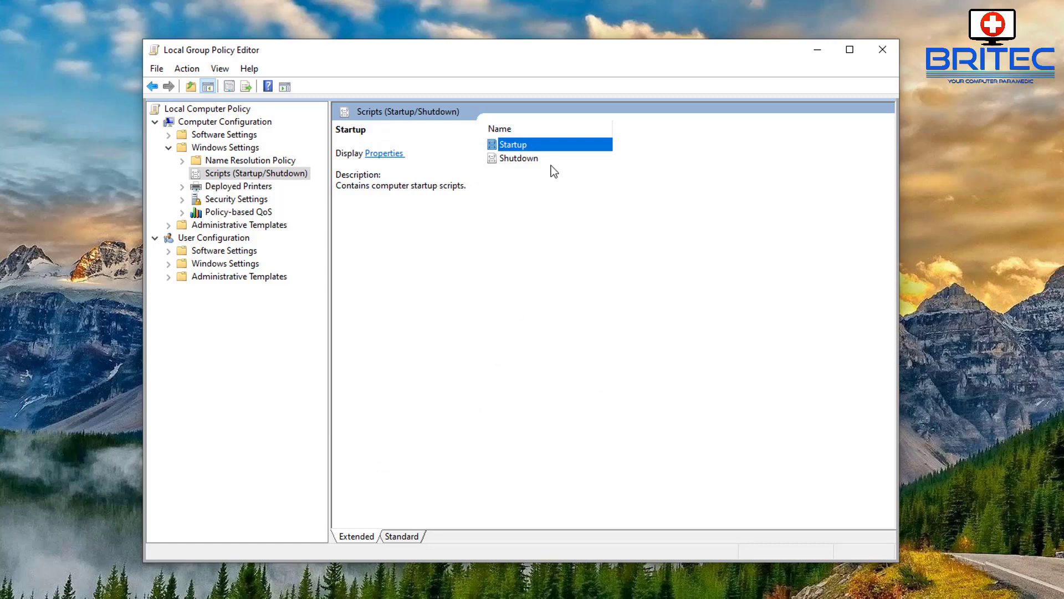
{"action": "double_click", "coordinate": [510, 145]}
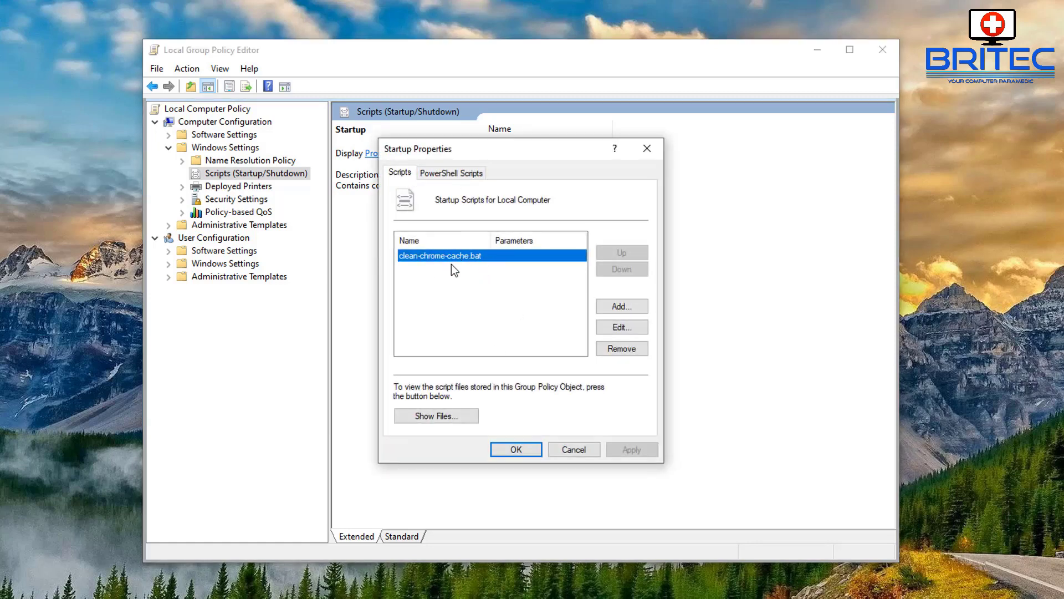
{"action": "left_click", "coordinate": [571, 451]}
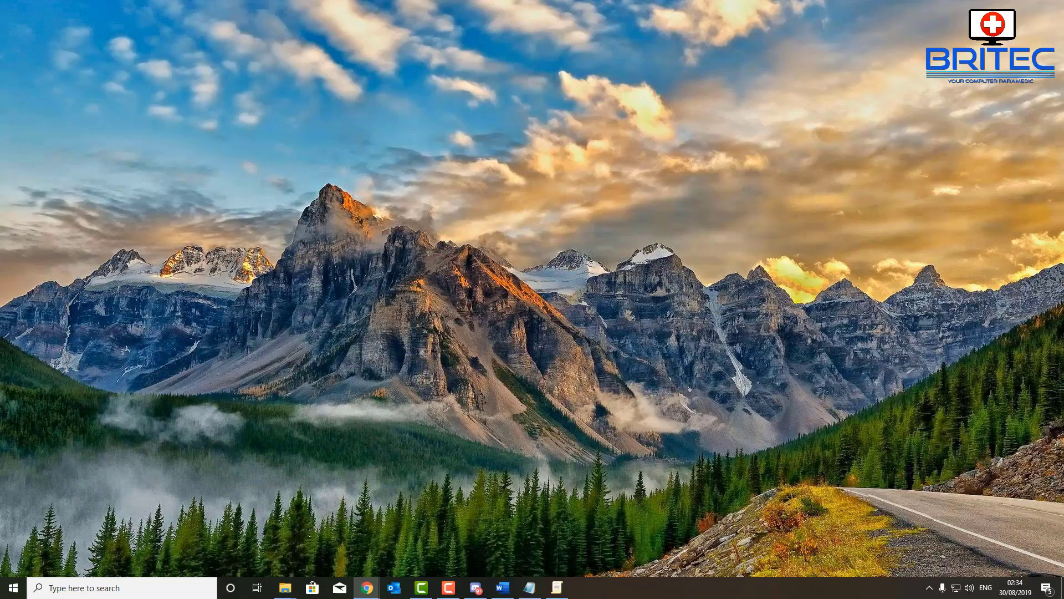
In Chrome, subscribe to the Britec channel on its YouTube page
{"action": "left_click", "coordinate": [367, 587]}
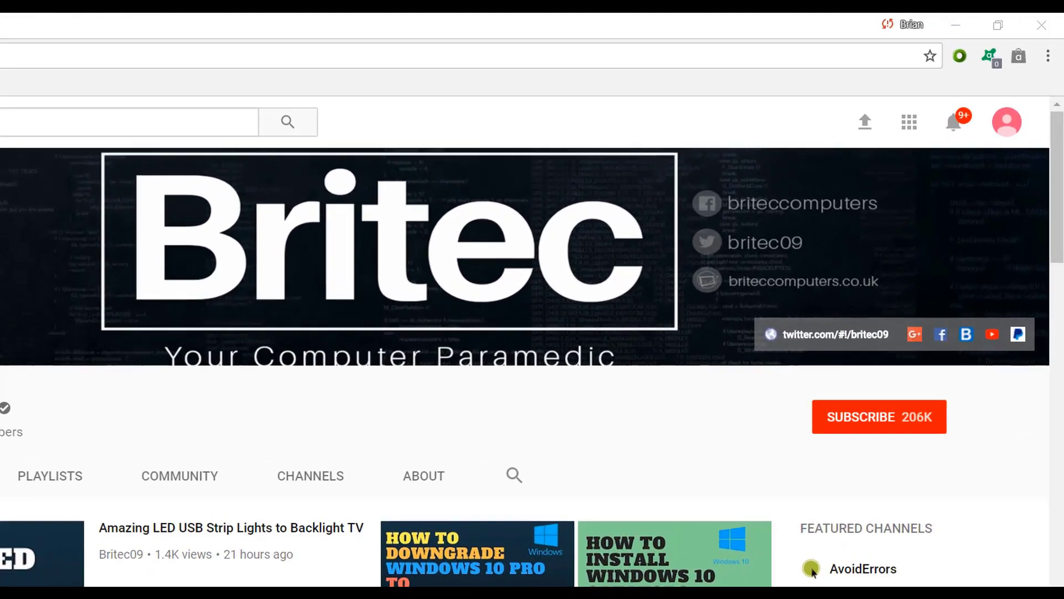
{"action": "left_click", "coordinate": [893, 430]}
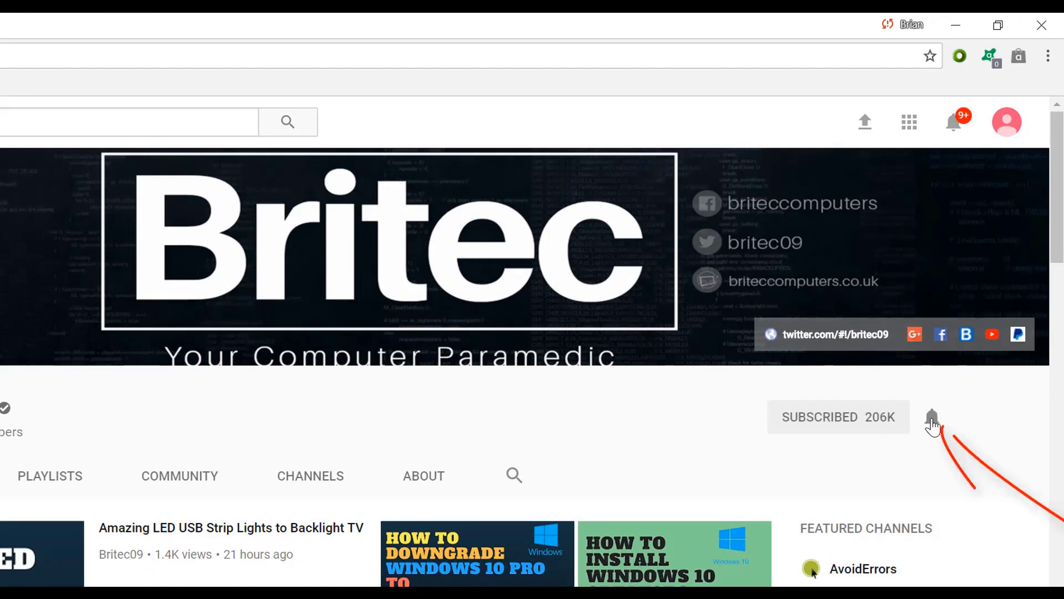